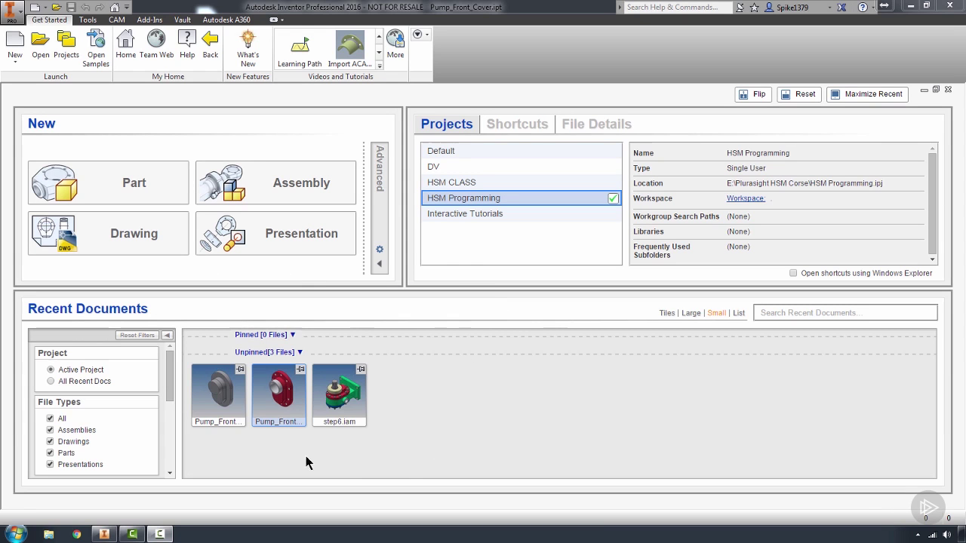
Step: Open Pump_Front_Cover.ipt from the Recent Documents thumbnails on My Home
mouse_move(274, 415)
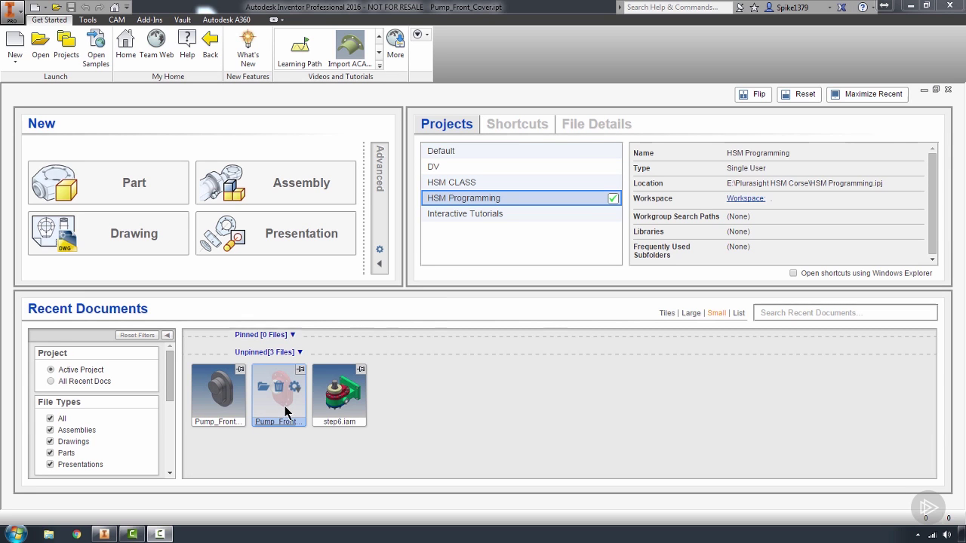
double_click(283, 411)
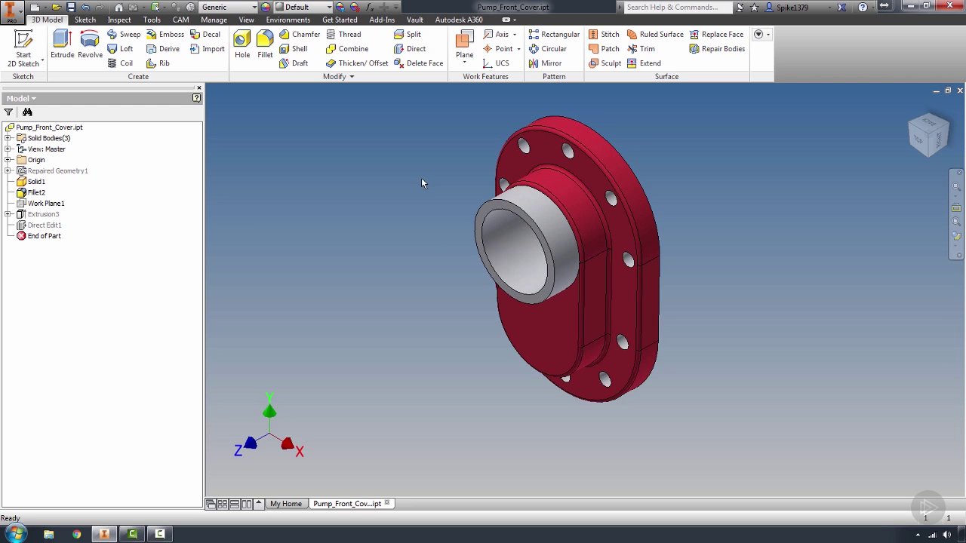
Step: Isolate the Stock solid body with Hide Others and fit the rectangular block to the view
key(F6)
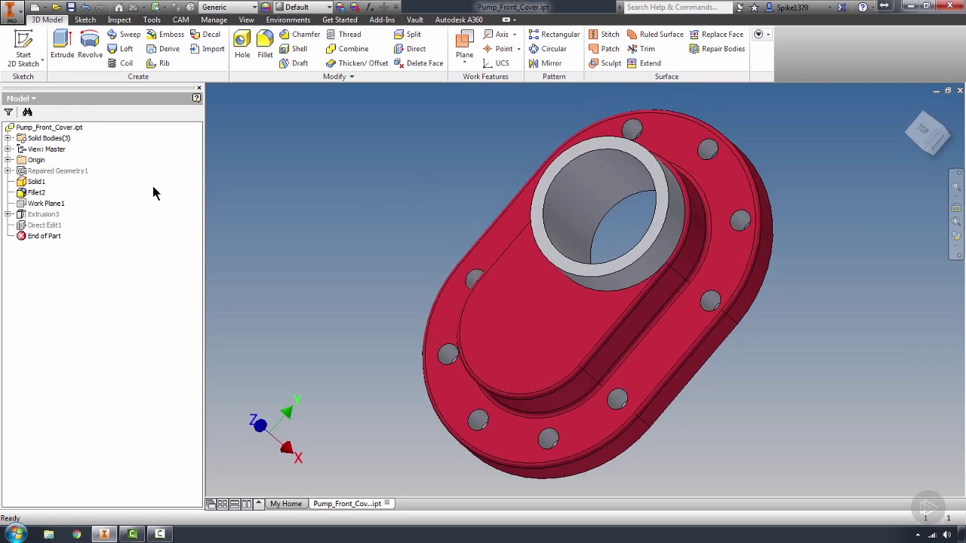
click(8, 139)
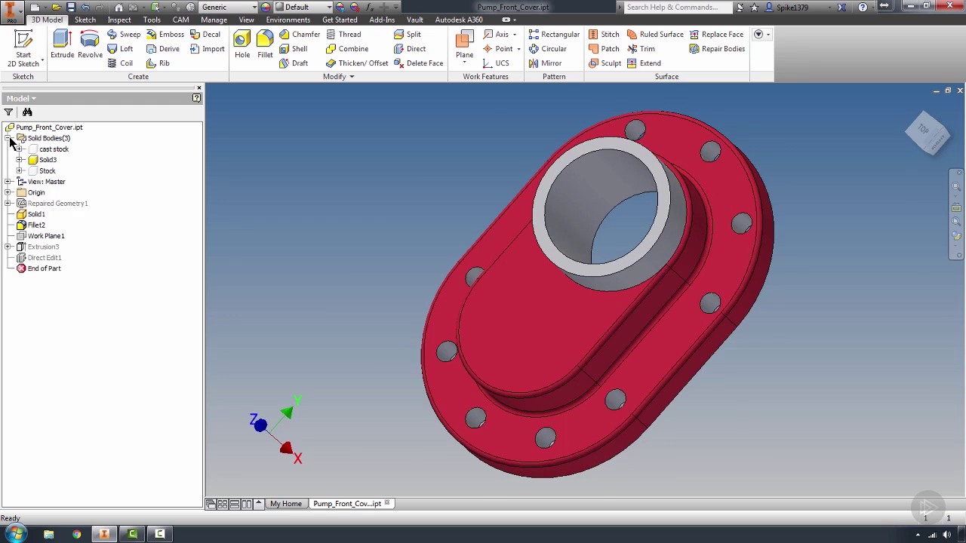
click(31, 172)
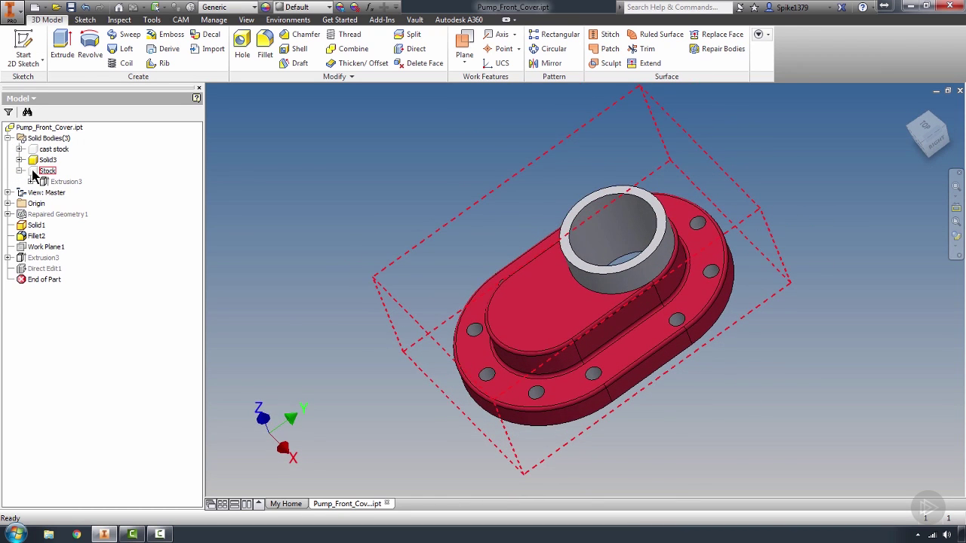
click(458, 214)
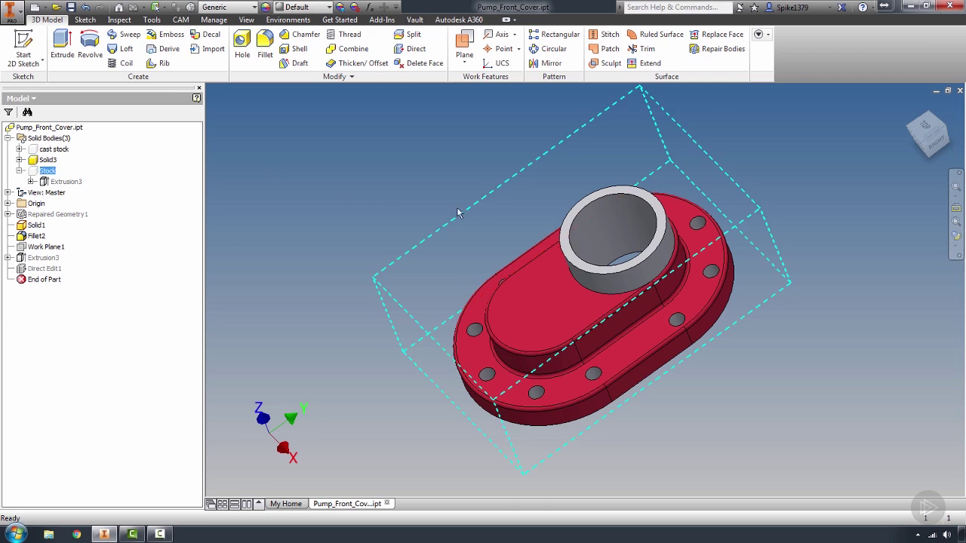
right_click(33, 169)
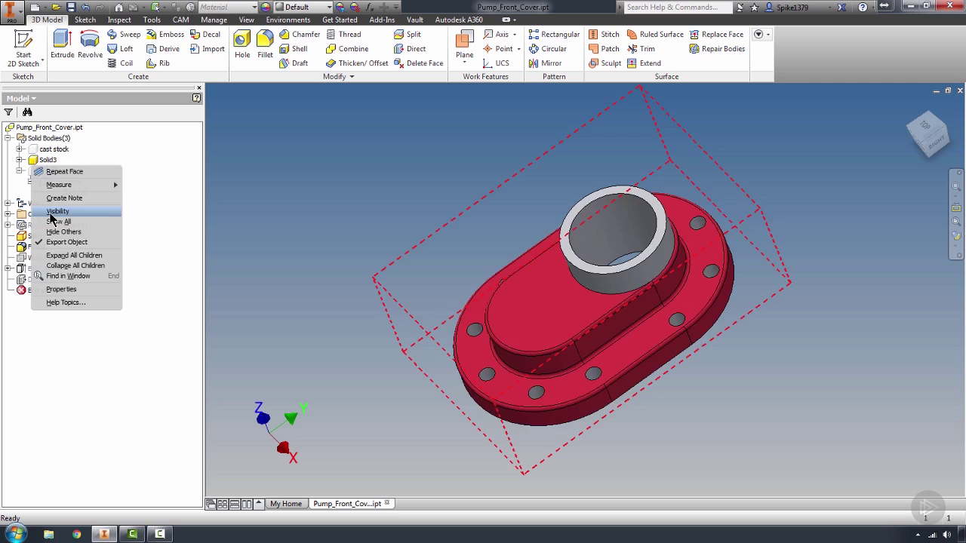
click(63, 232)
key(Home)
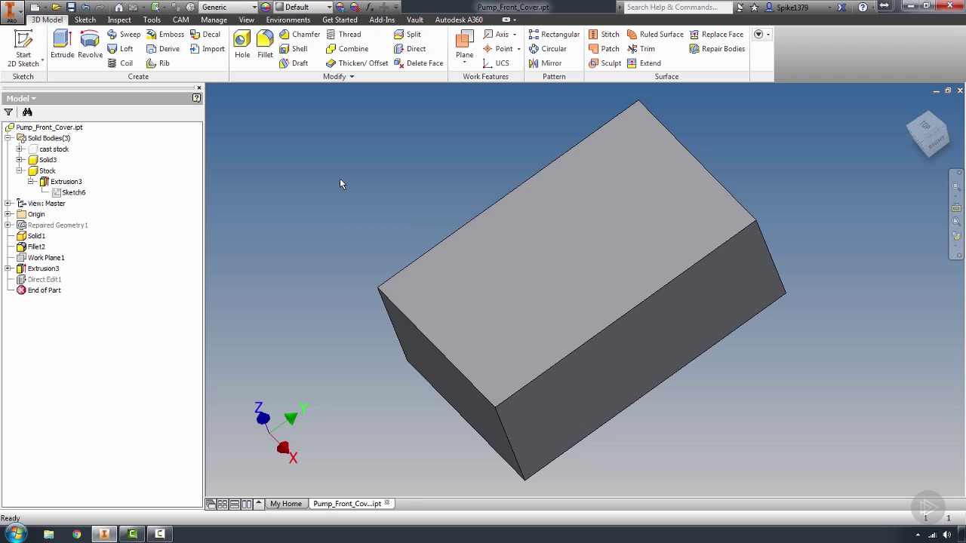
Step: Switch to the CAM ribbon and collapse the Stock node in the Model browser
click(180, 21)
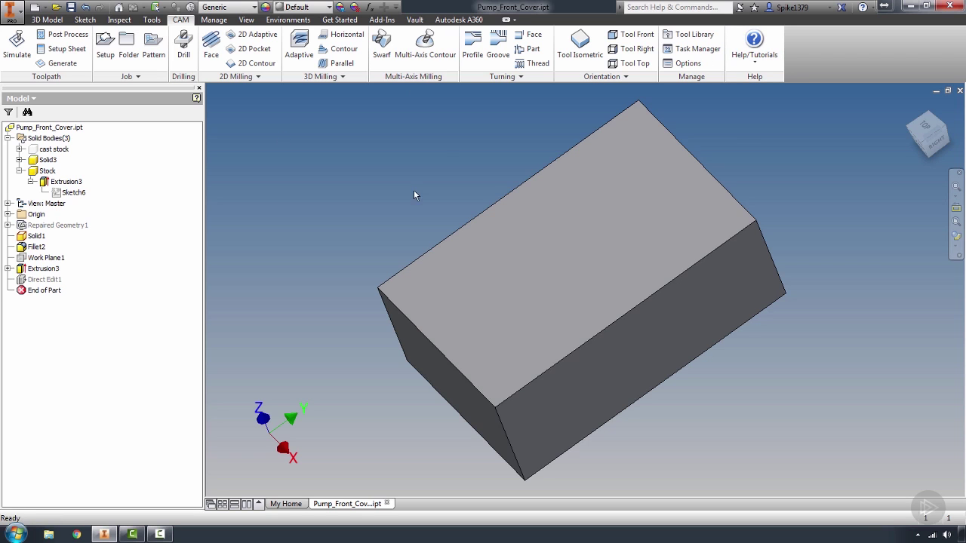
click(18, 171)
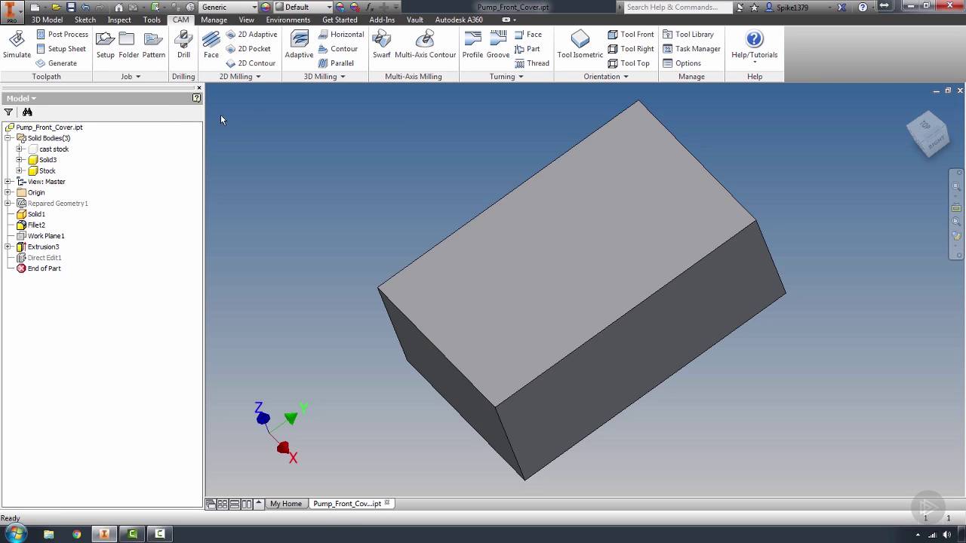
Step: Expand the 2D Milling panel slide-out to review the additional 2D milling strategies
click(258, 76)
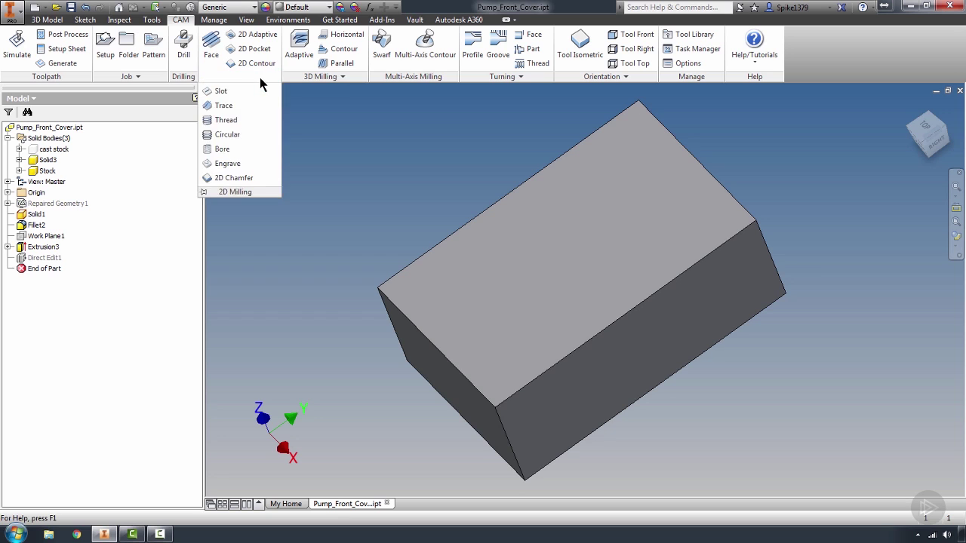
click(133, 80)
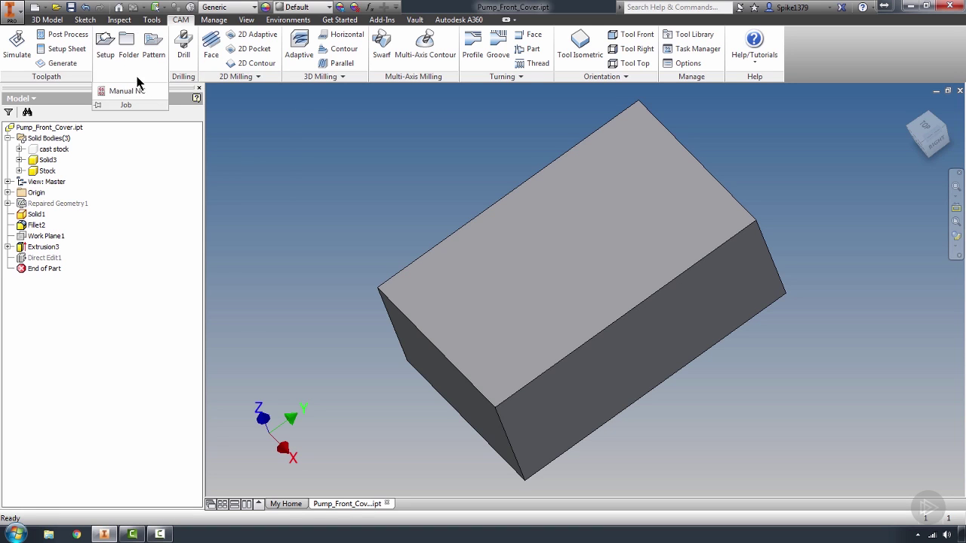
click(245, 78)
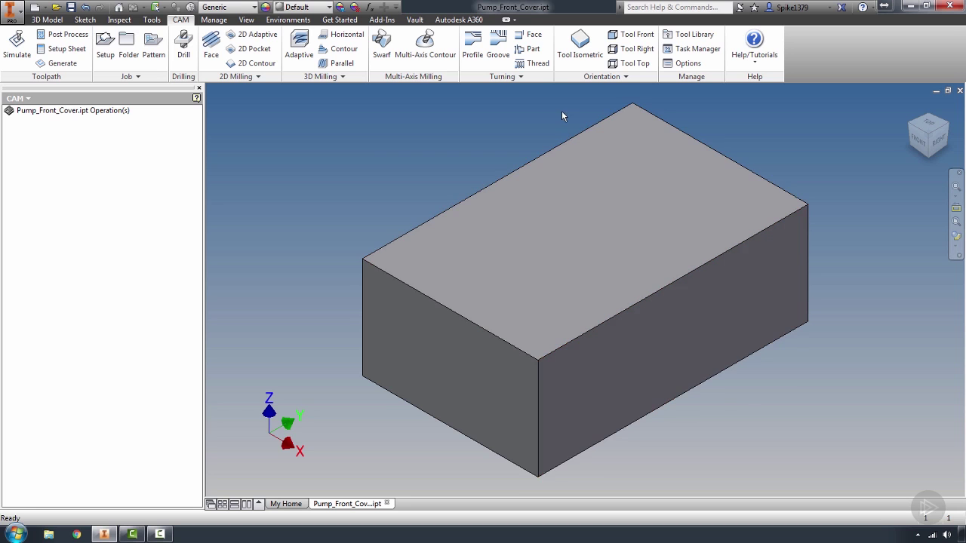
Step: View the stock from Tool Top, return home, then show the top view rotated 90 degrees
click(626, 65)
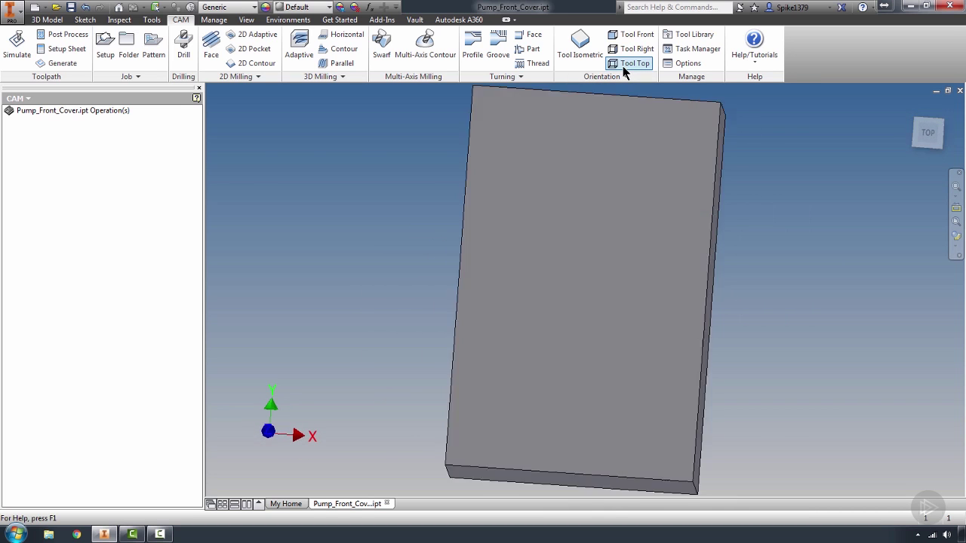
scroll(627, 155, down, 3)
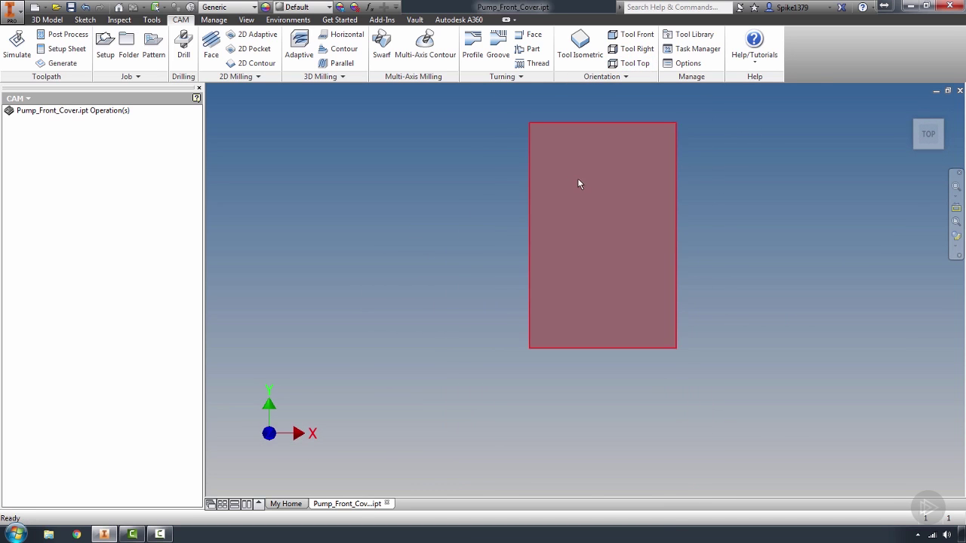
scroll(630, 177, up, 3)
scroll(546, 218, down, 2)
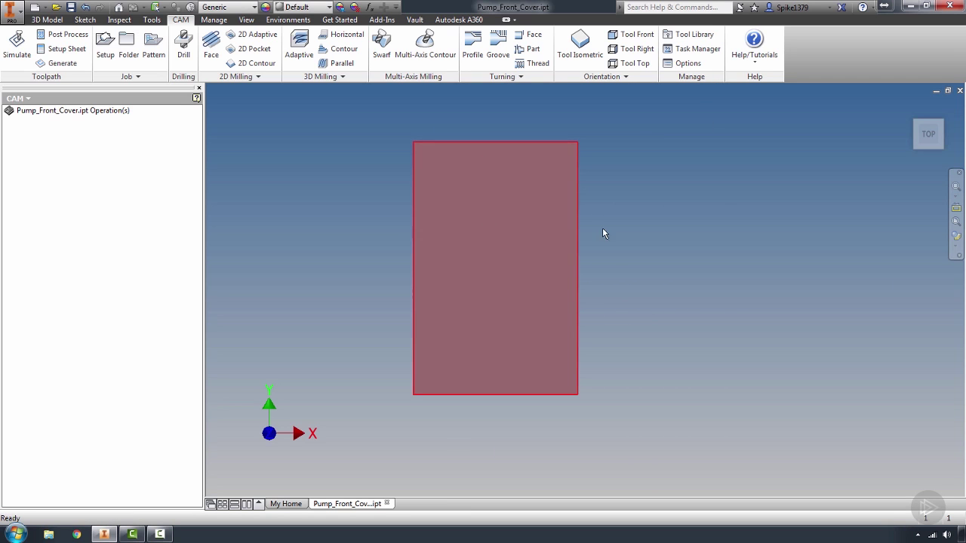
key(F6)
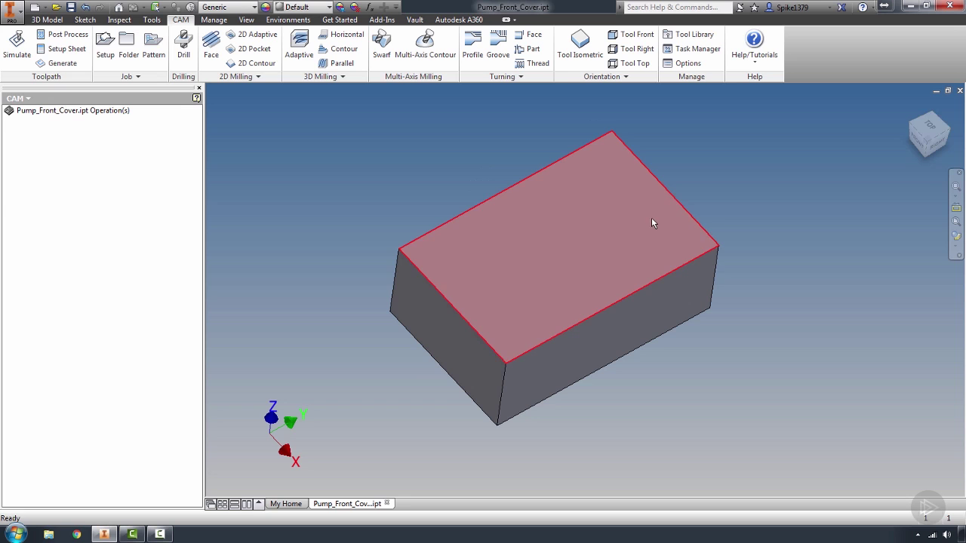
click(939, 132)
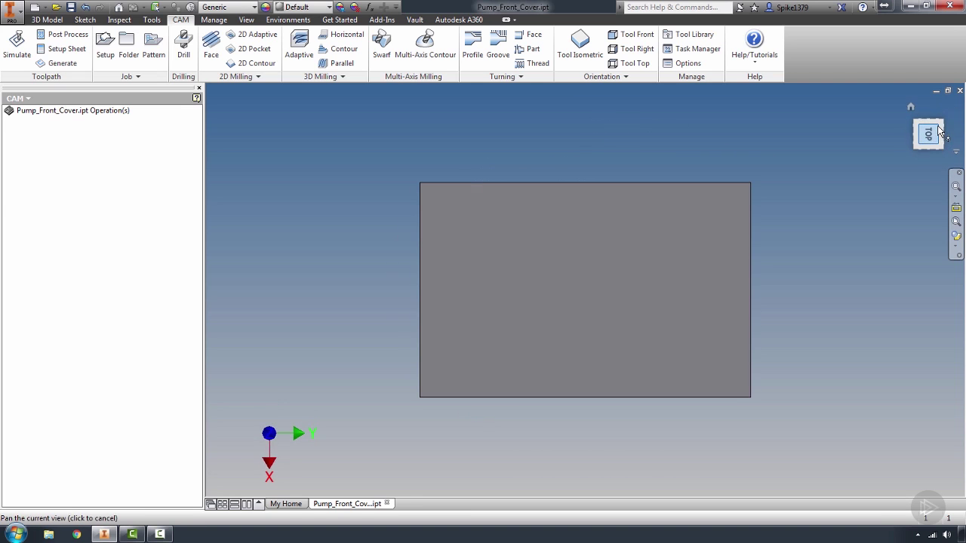
click(945, 106)
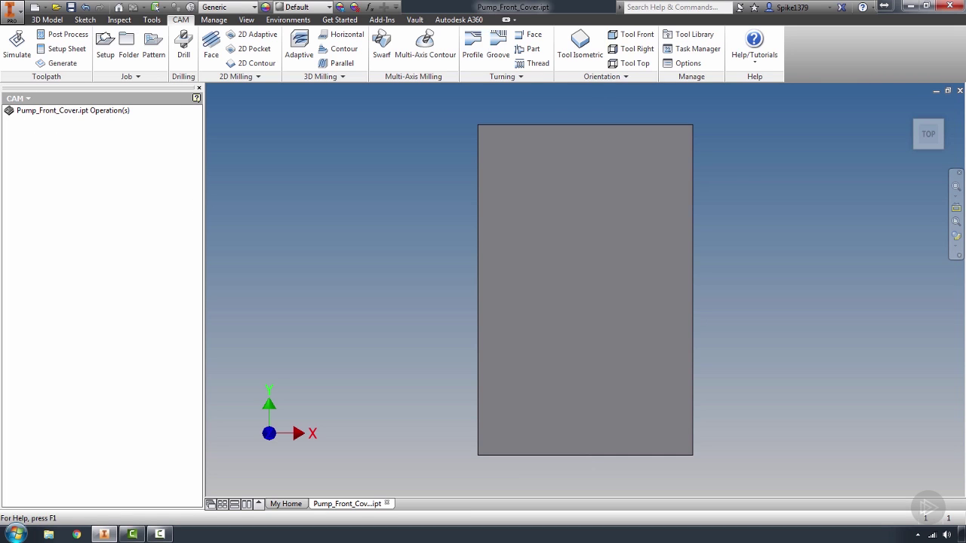
Step: Toggle the browser between the Model and CAM trees, ending on the CAM operations list
click(29, 100)
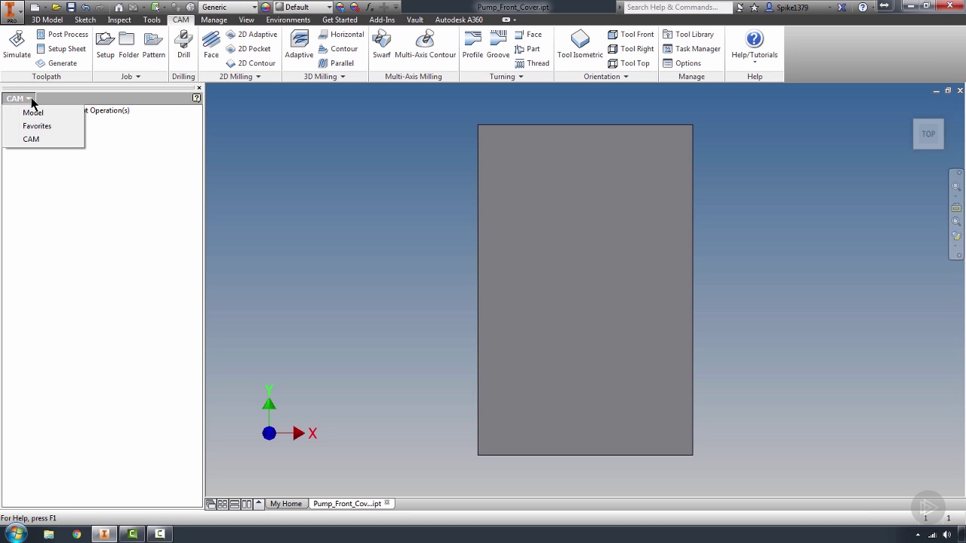
click(34, 112)
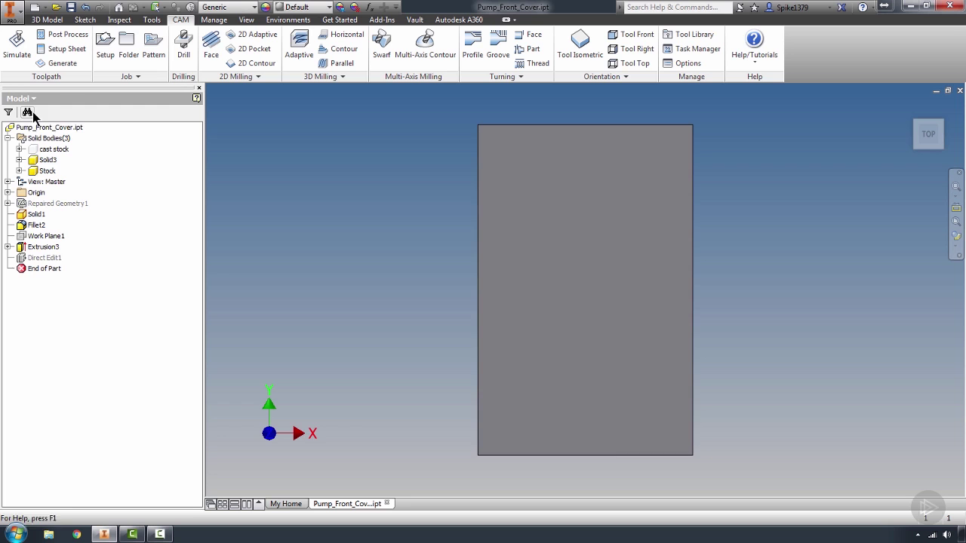
click(43, 269)
click(30, 99)
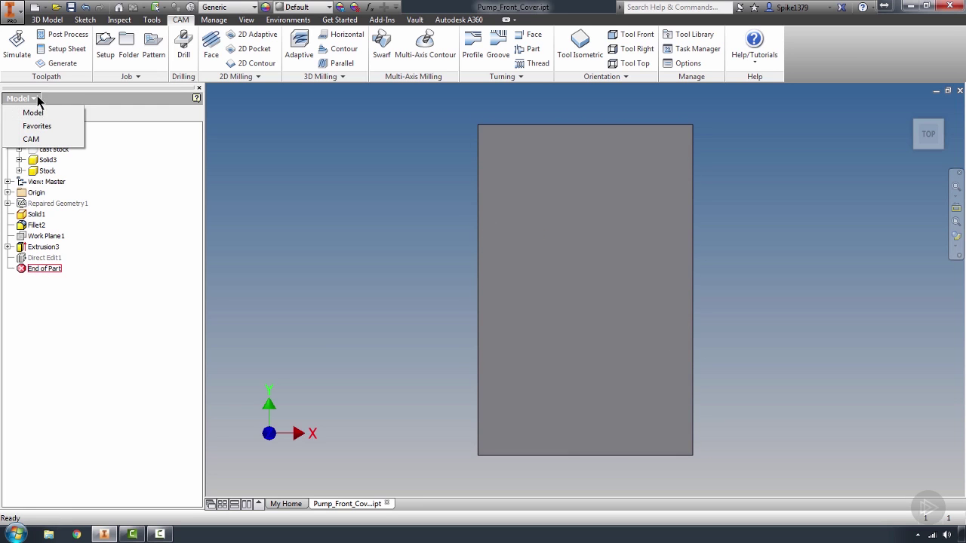
click(37, 142)
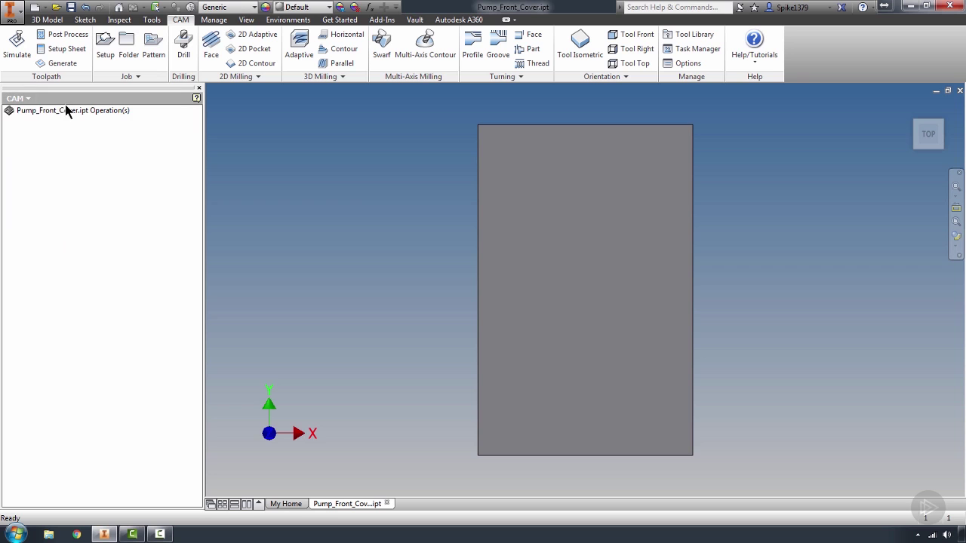
click(30, 98)
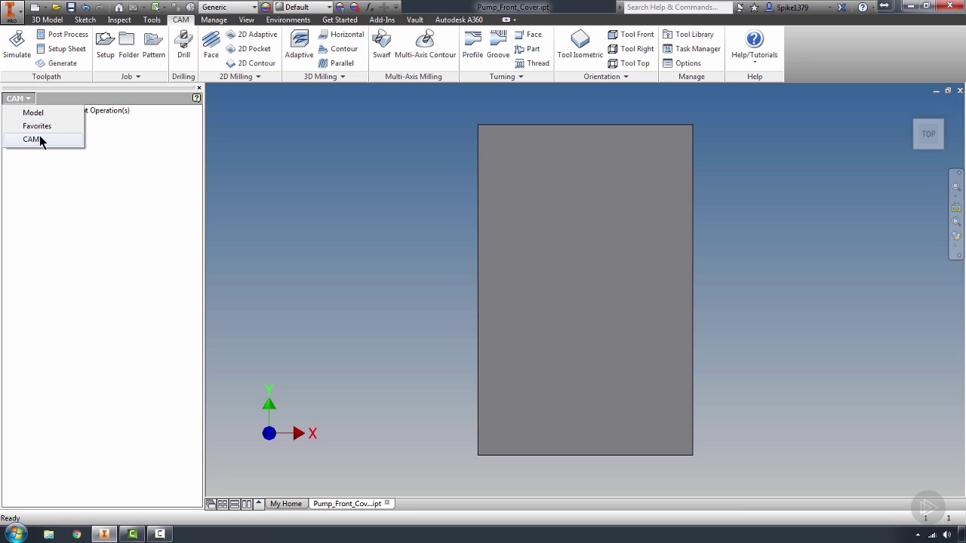
click(34, 114)
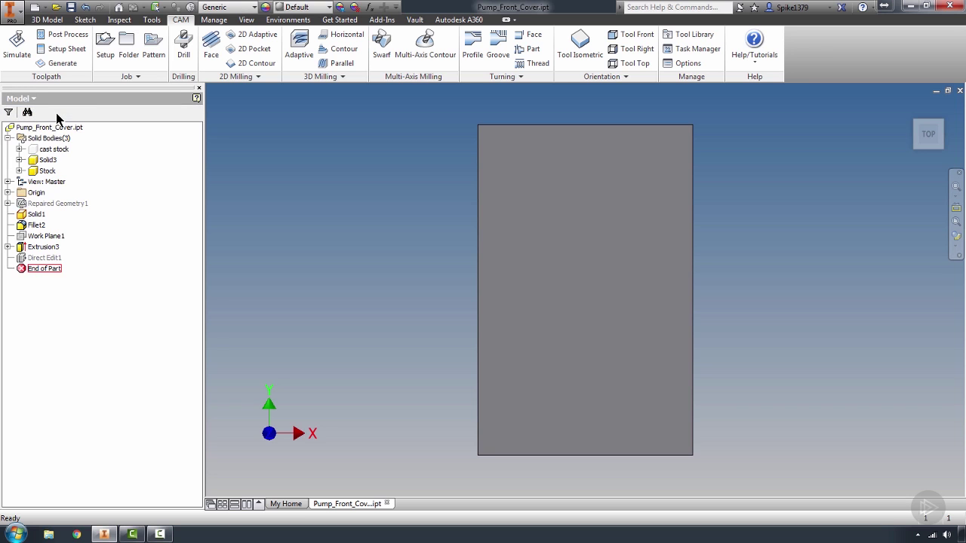
click(31, 99)
click(34, 137)
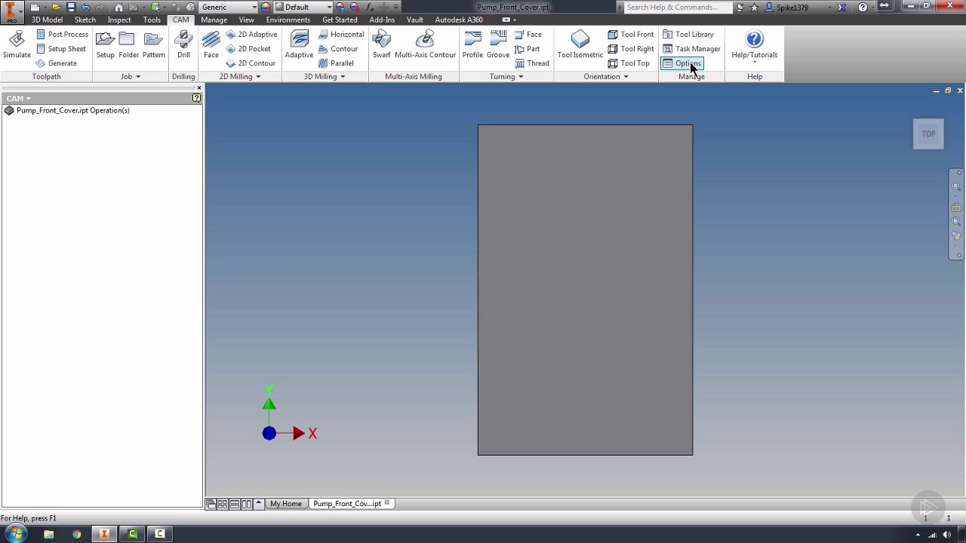
click(690, 65)
drag(447, 127, 397, 117)
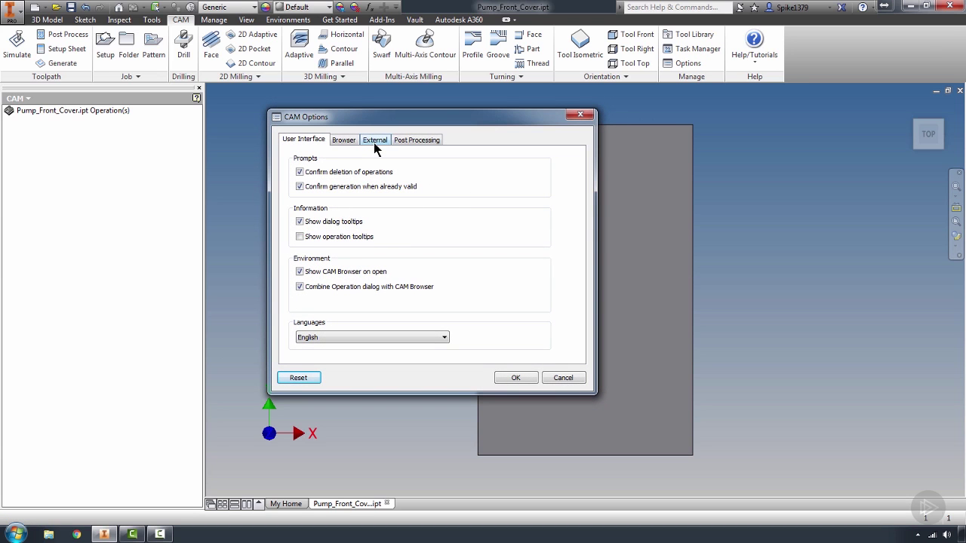
click(371, 141)
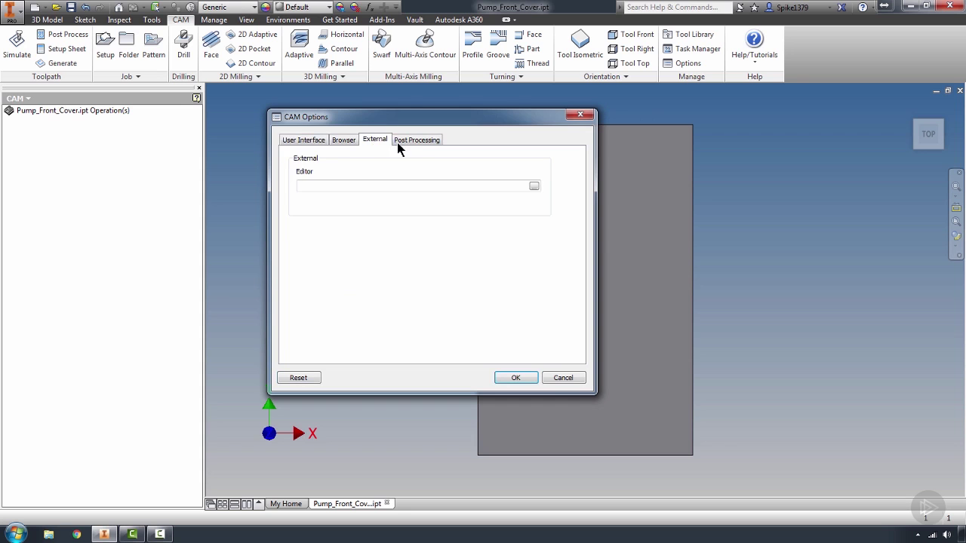
click(423, 142)
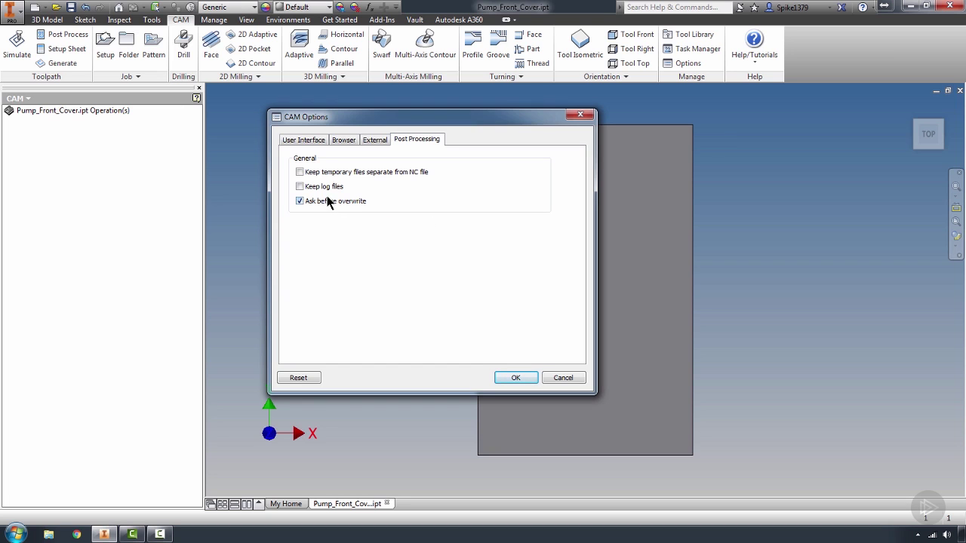
Step: Replace CAM Options with the HSM Task Manager, positioned over the part view and made taller
key(Escape)
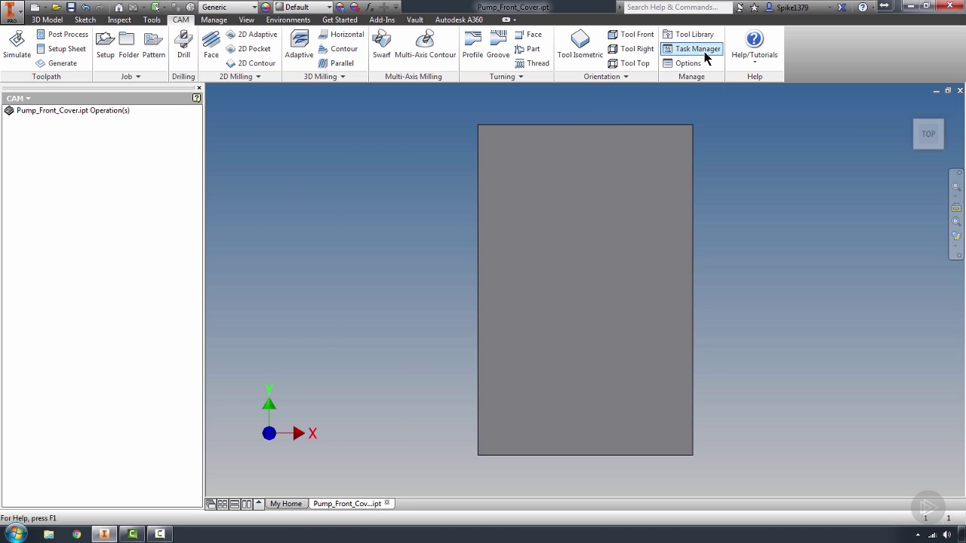
click(702, 51)
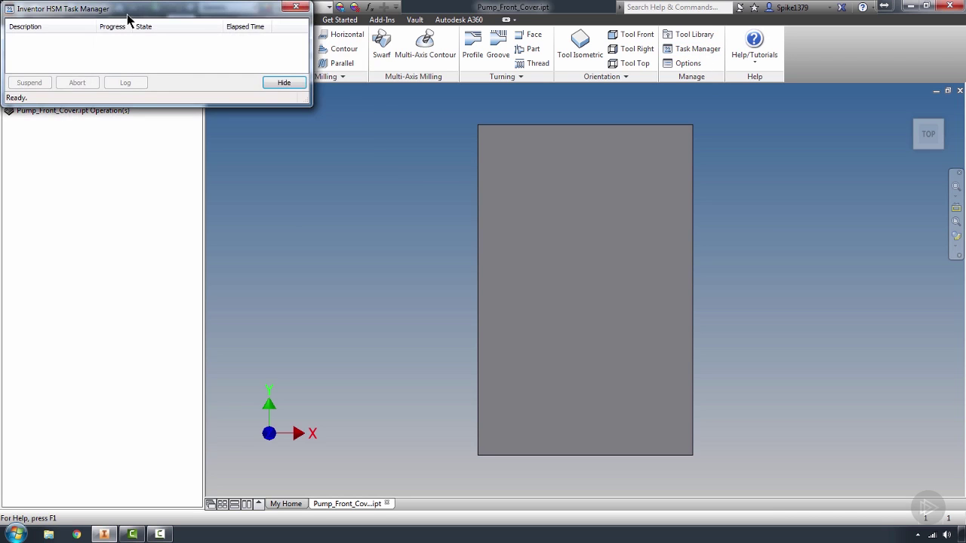
drag(154, 9, 713, 237)
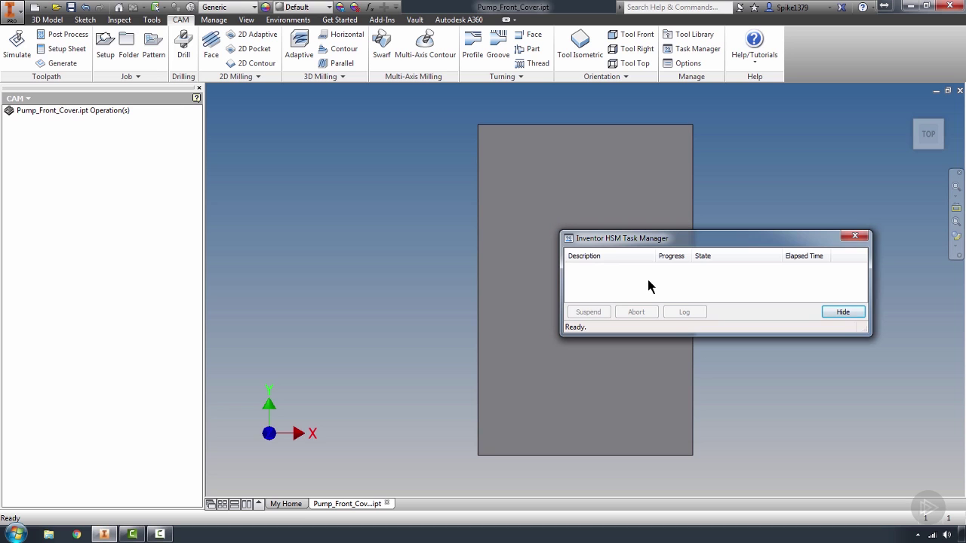
drag(678, 336, 670, 420)
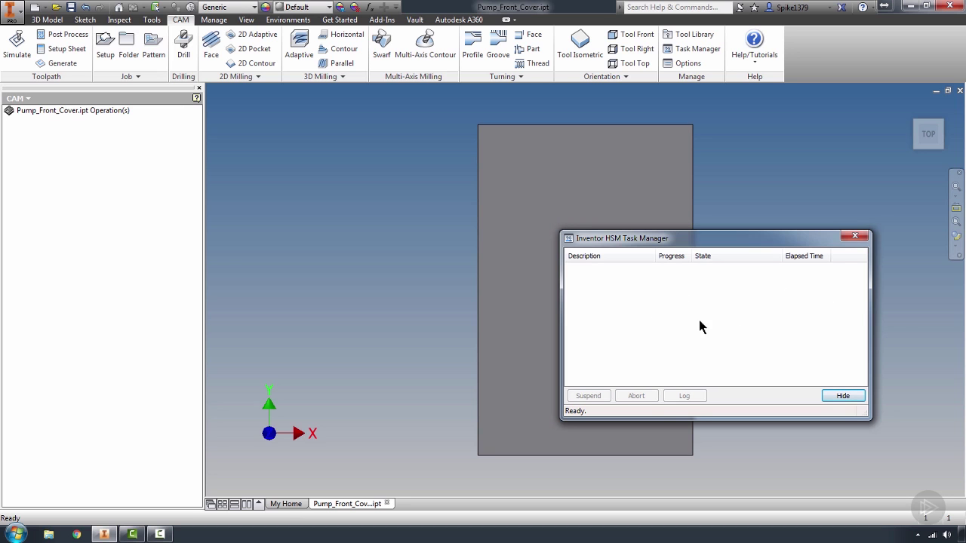
drag(765, 235, 738, 198)
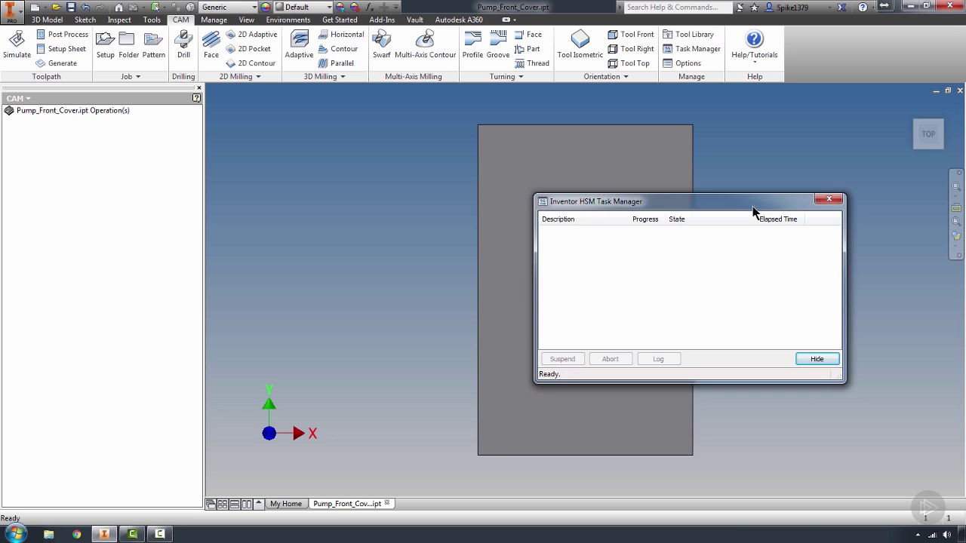
Step: Open the Tool Library and reposition its window toward the upper left
click(690, 35)
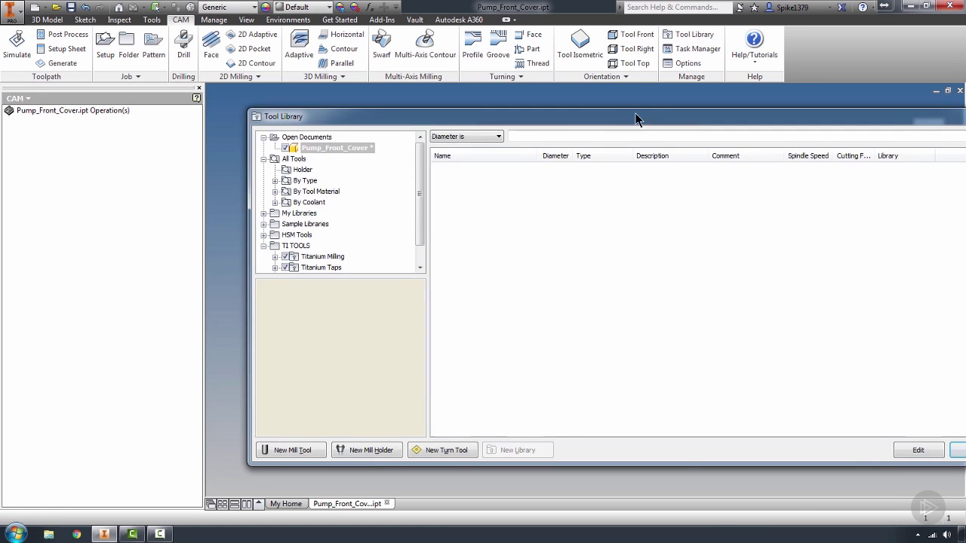
drag(647, 119, 478, 75)
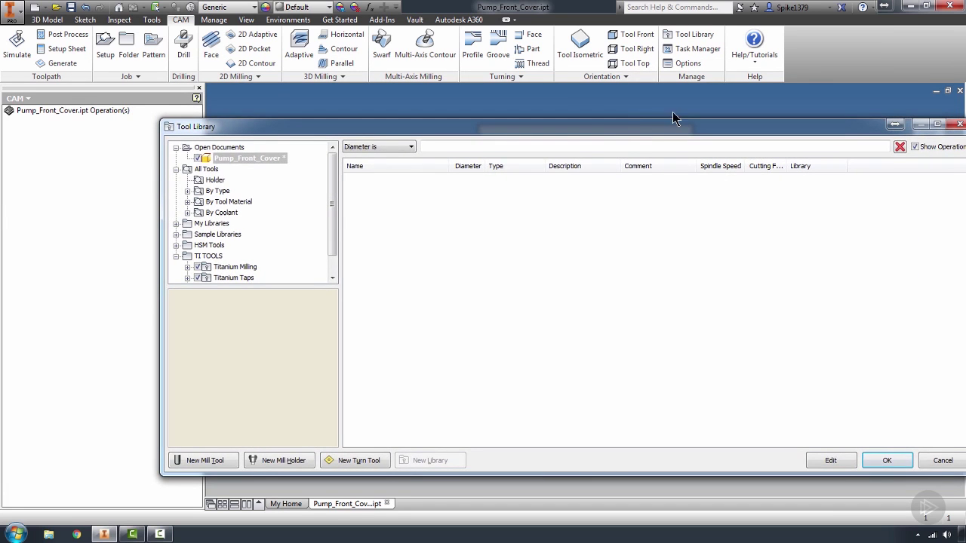
drag(622, 127, 576, 107)
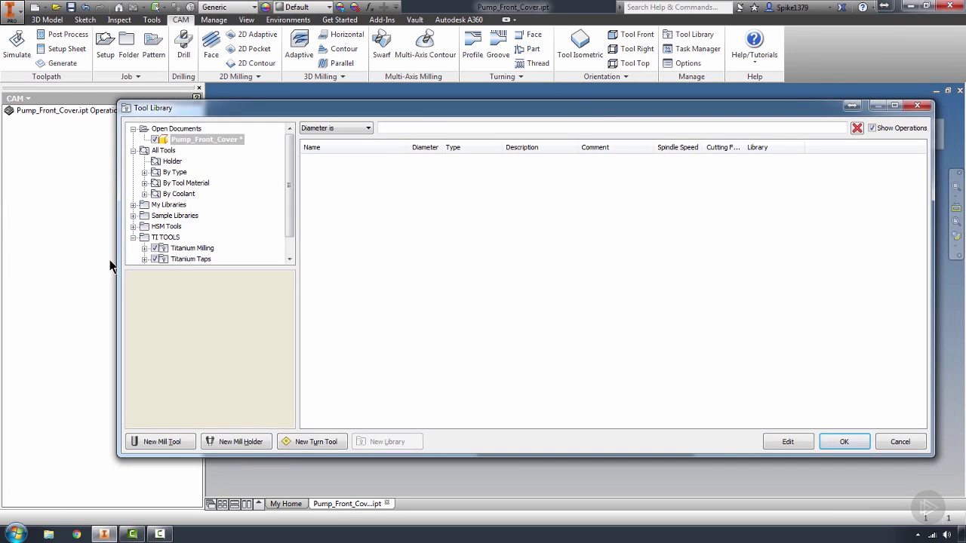
drag(291, 189, 289, 226)
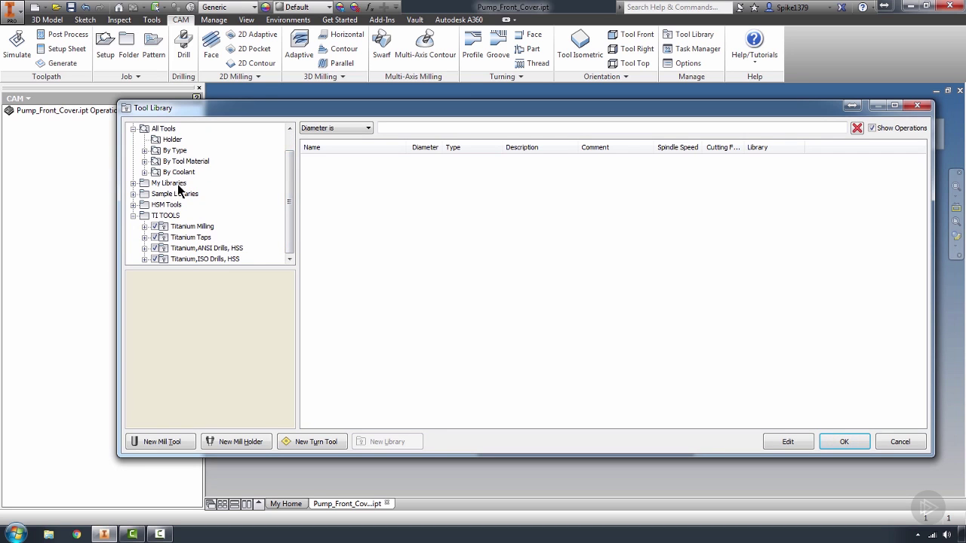
drag(287, 194, 289, 172)
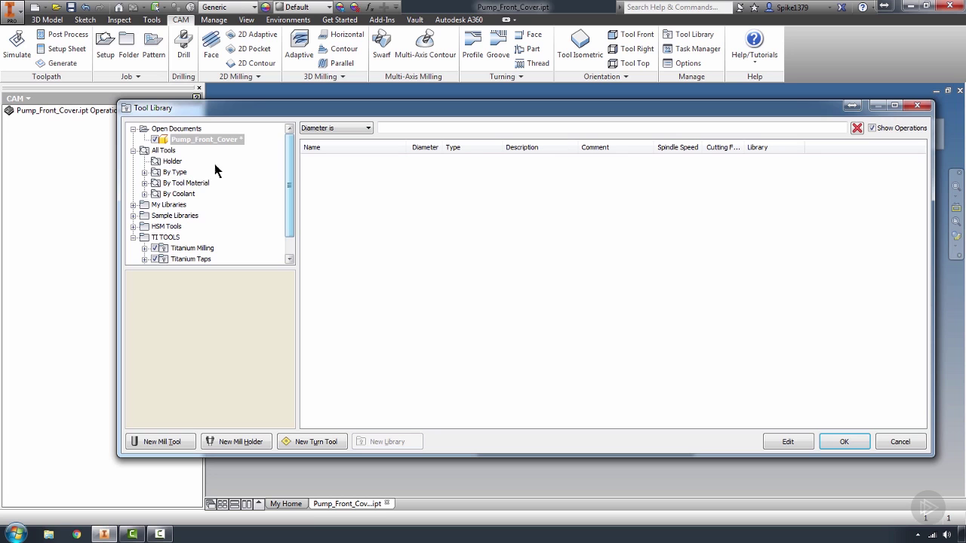
Step: Browse the Titanium Milling, Taps, ANSI drills and ISO drills libraries, then close the Tool Library
click(135, 150)
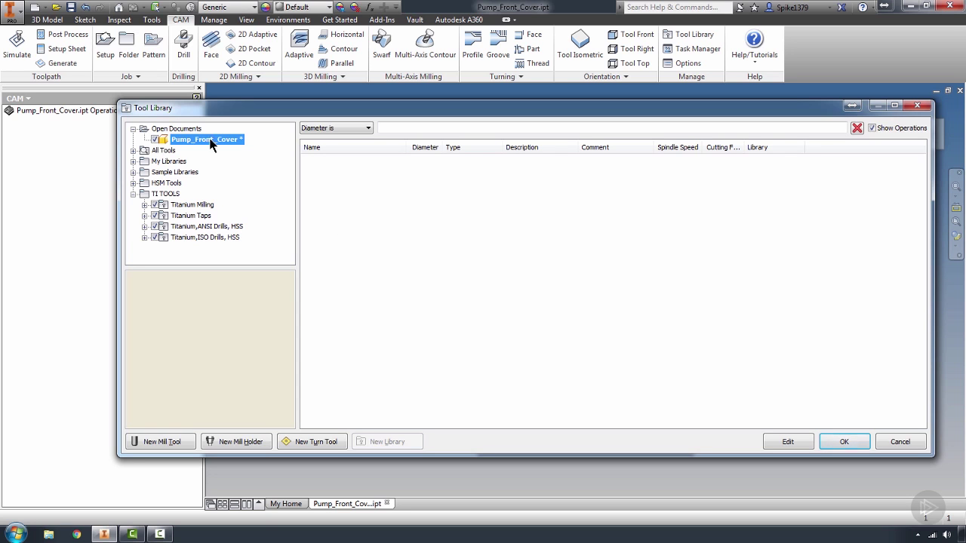
click(189, 205)
click(185, 216)
click(181, 226)
click(181, 237)
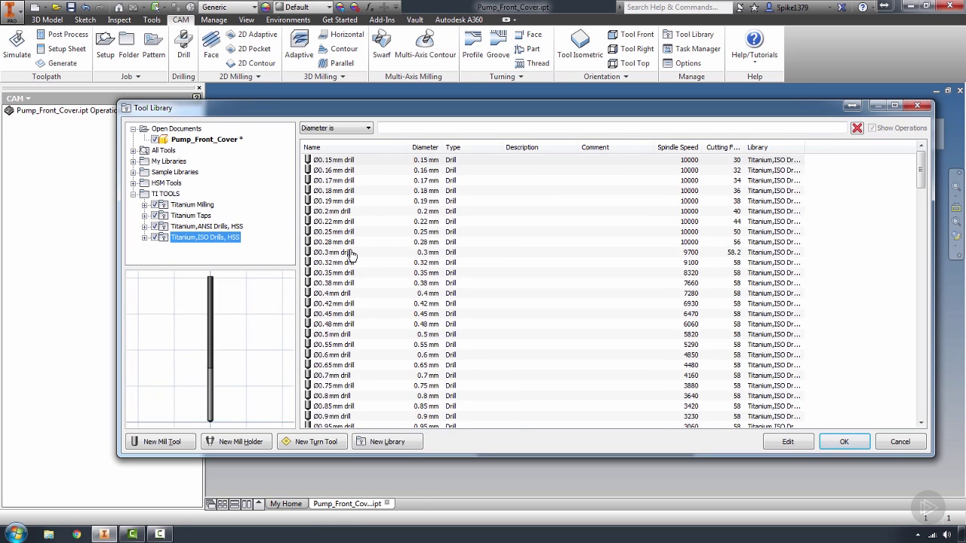
click(917, 105)
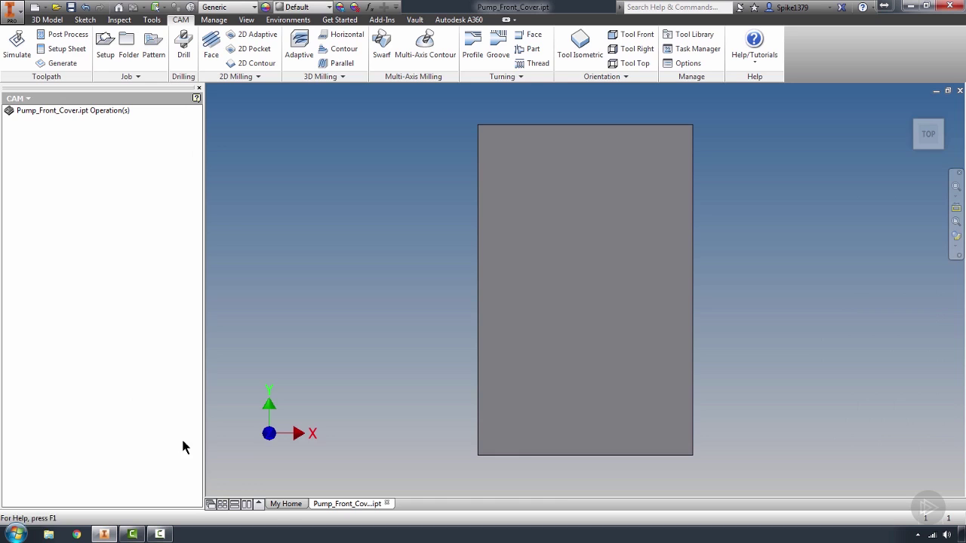
Step: Switch to the My Home page and show its CAM ribbon commands
click(285, 503)
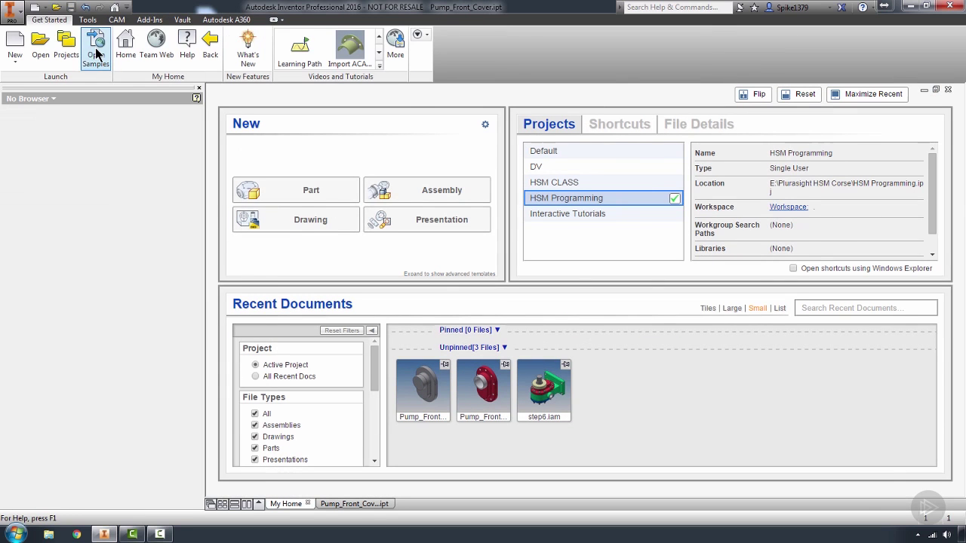
click(116, 20)
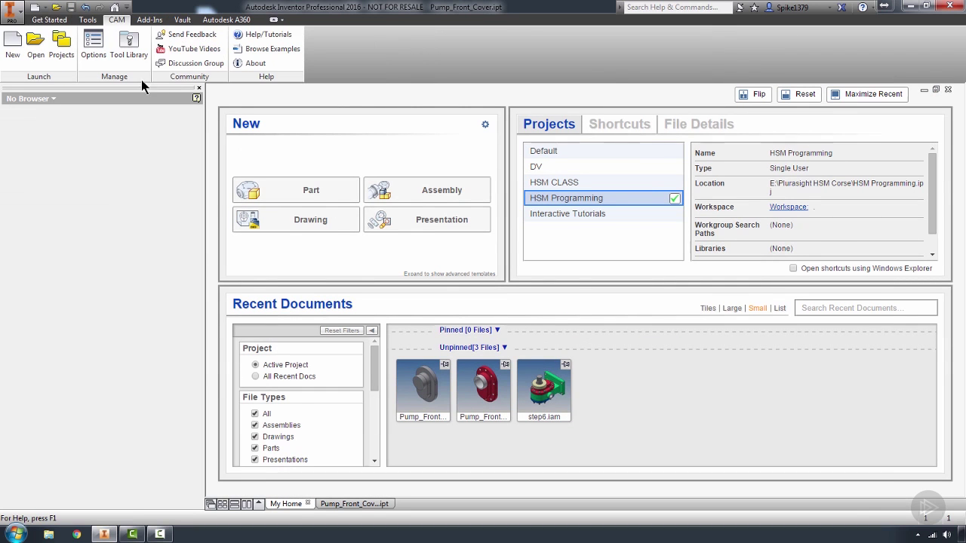